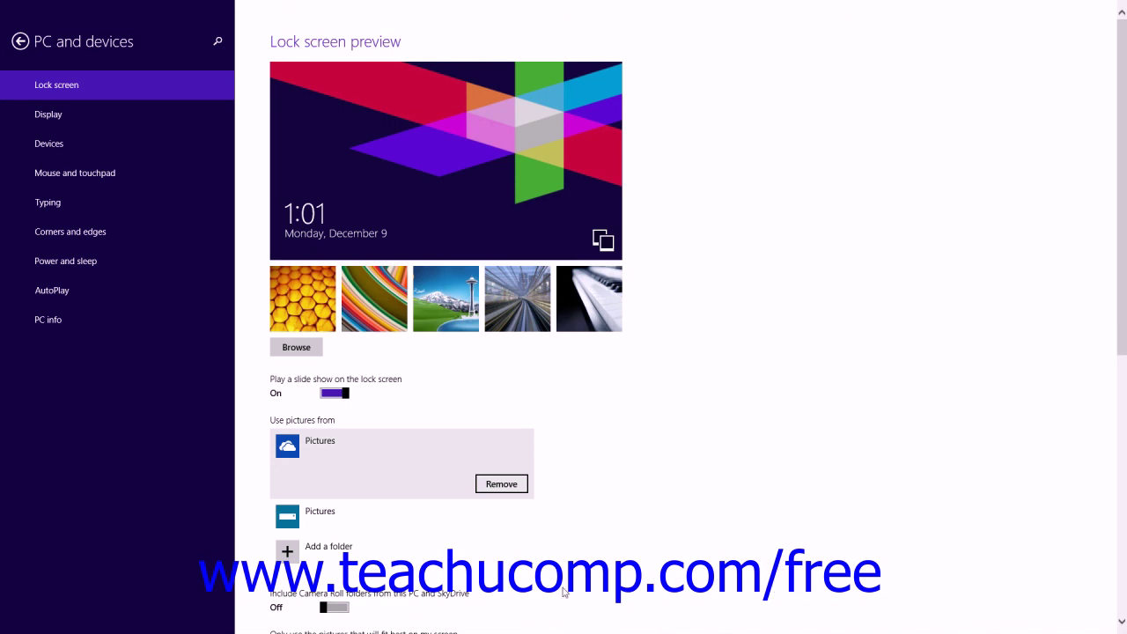
Review the lock screen slide show's OneDrive and local Pictures folders and the choices for turning off the screen after the slide show.
left_click(396, 454)
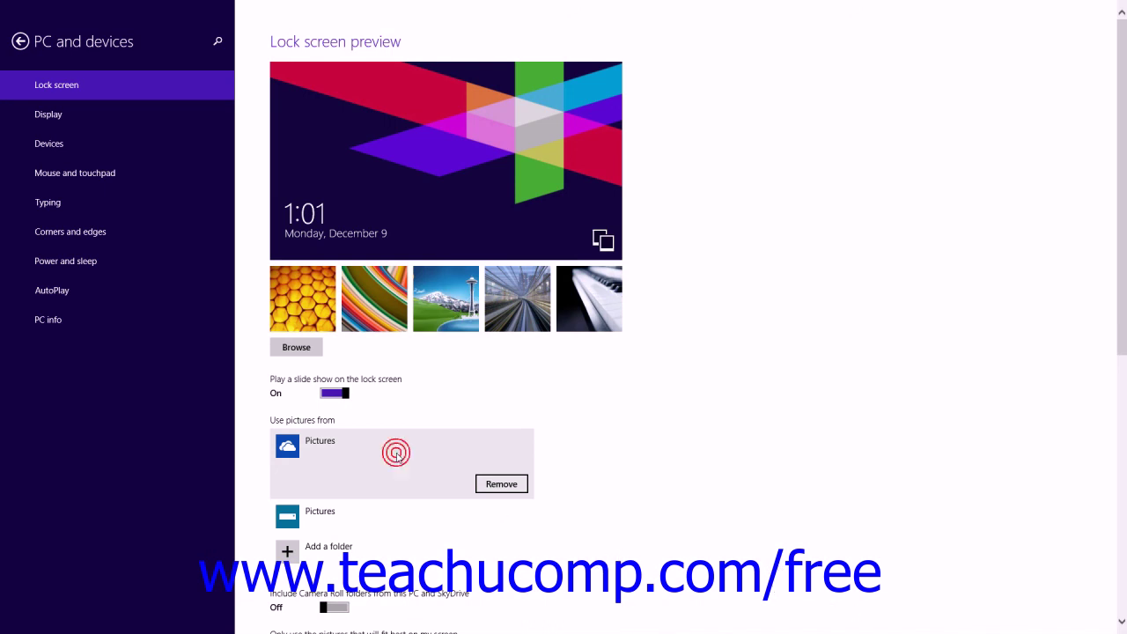
left_click(383, 514)
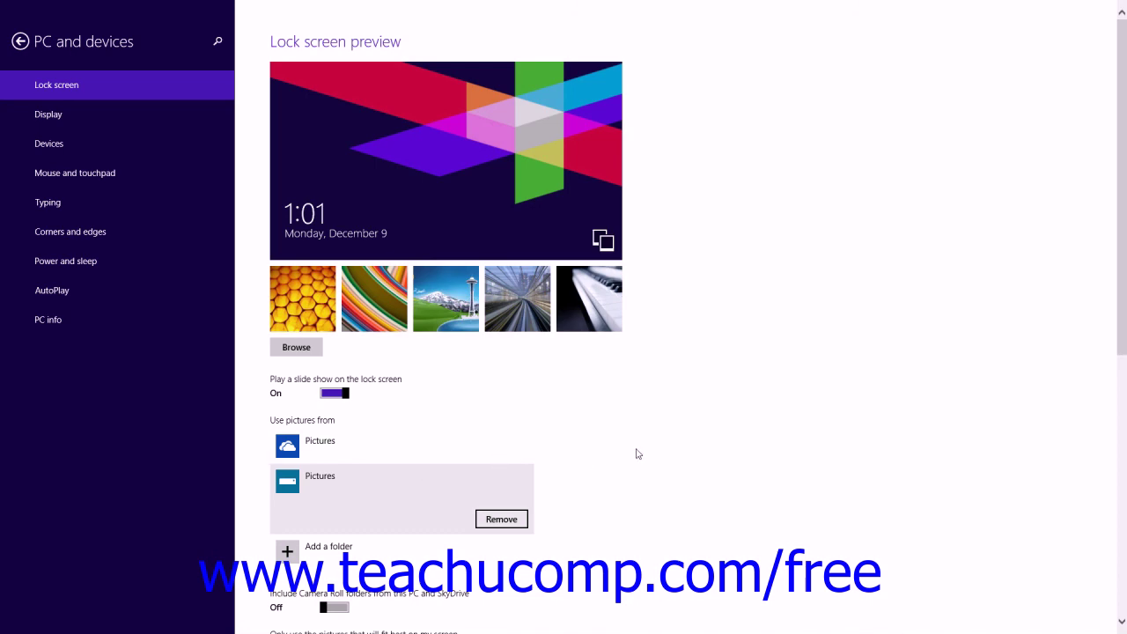
scroll(636, 455, "down", 3)
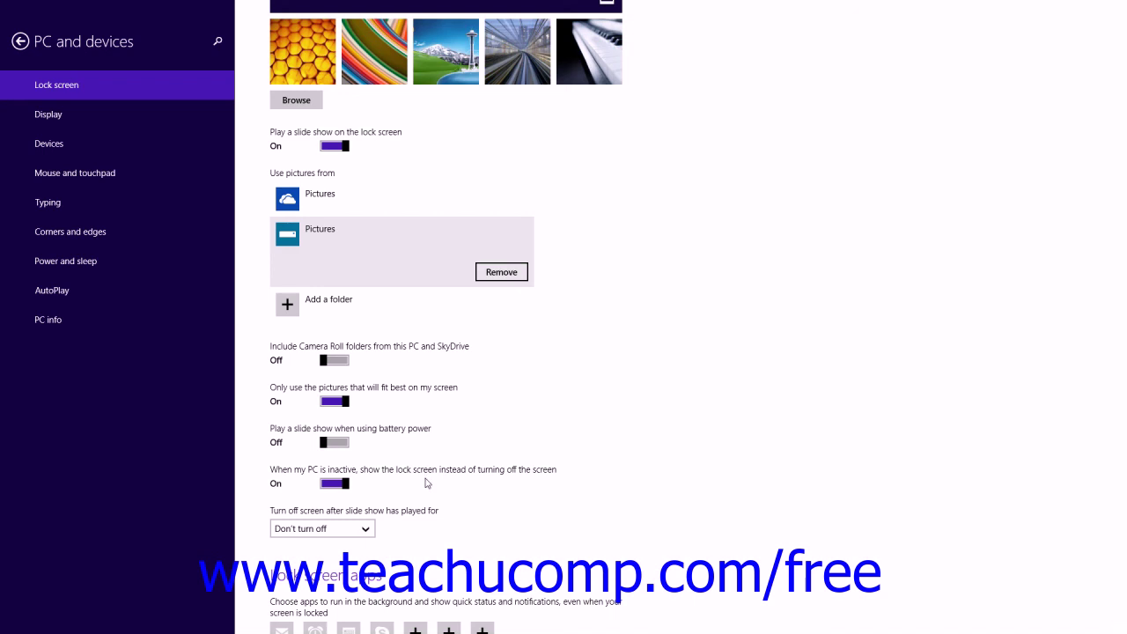
scroll(426, 482, "down", 1)
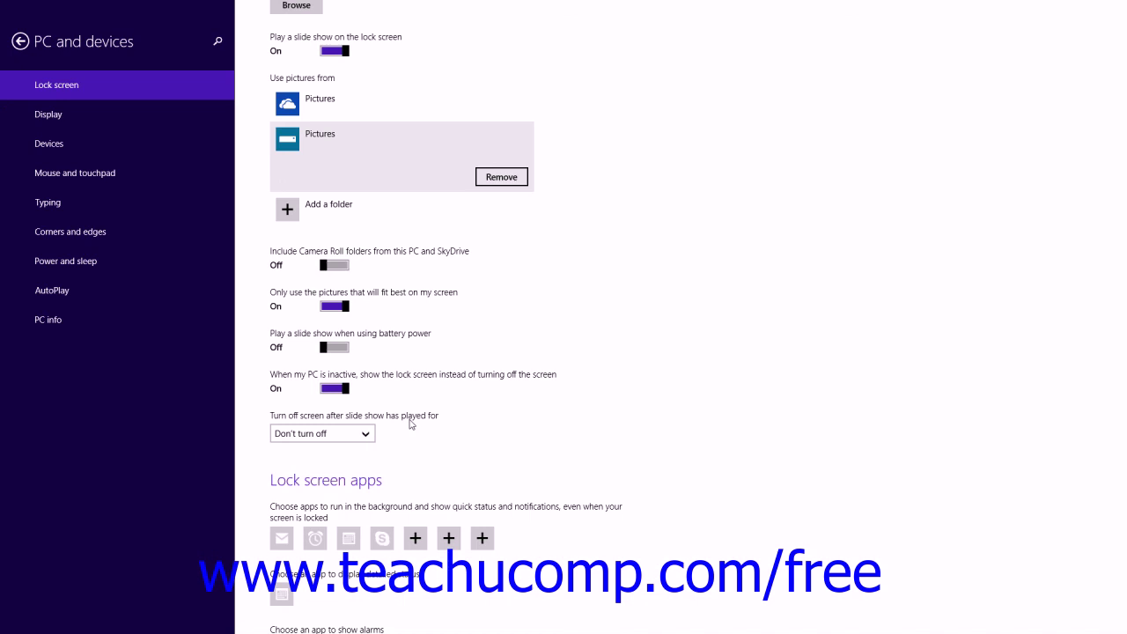
left_click(372, 433)
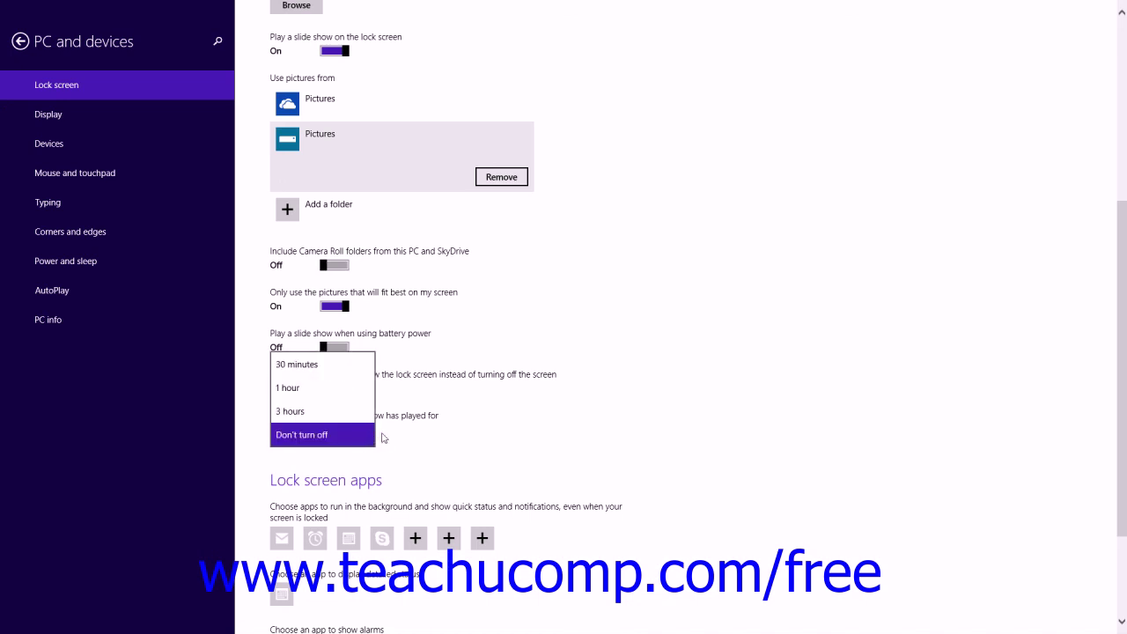
left_click(415, 424)
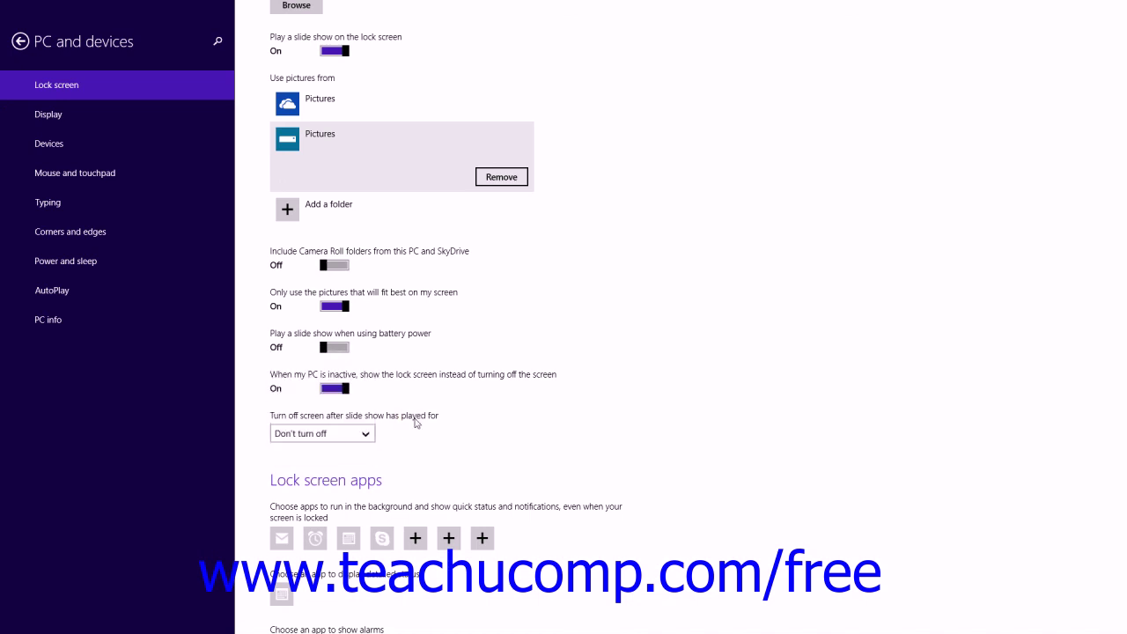
Examine which apps can show quick status on the lock screen, for an empty slot and for the Skype slot.
scroll(416, 424, "down", 3)
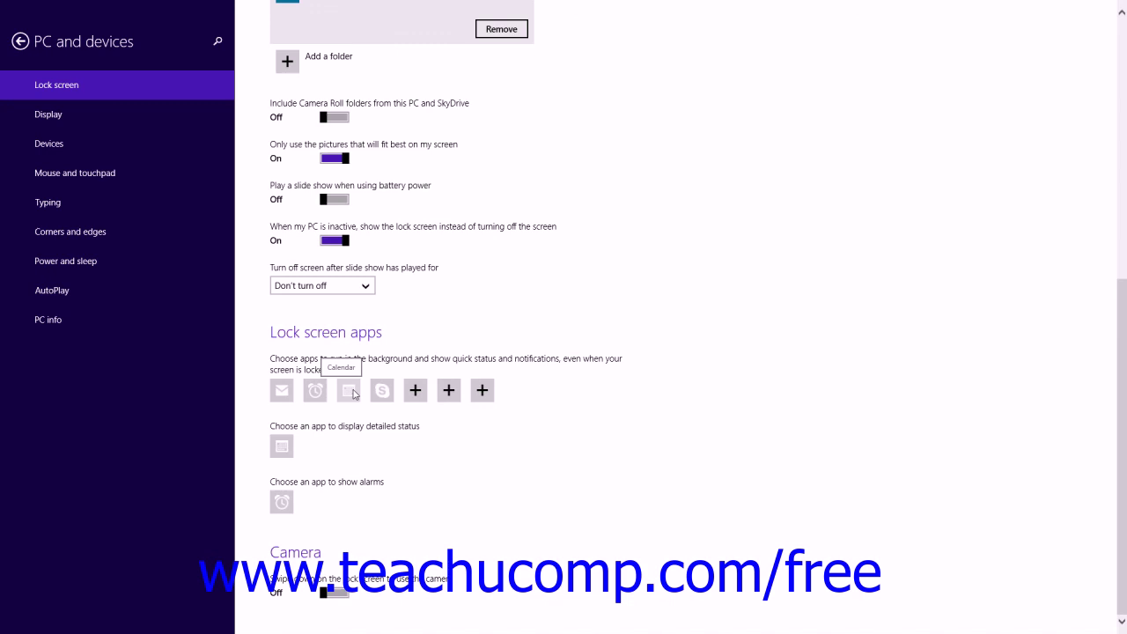
left_click(416, 390)
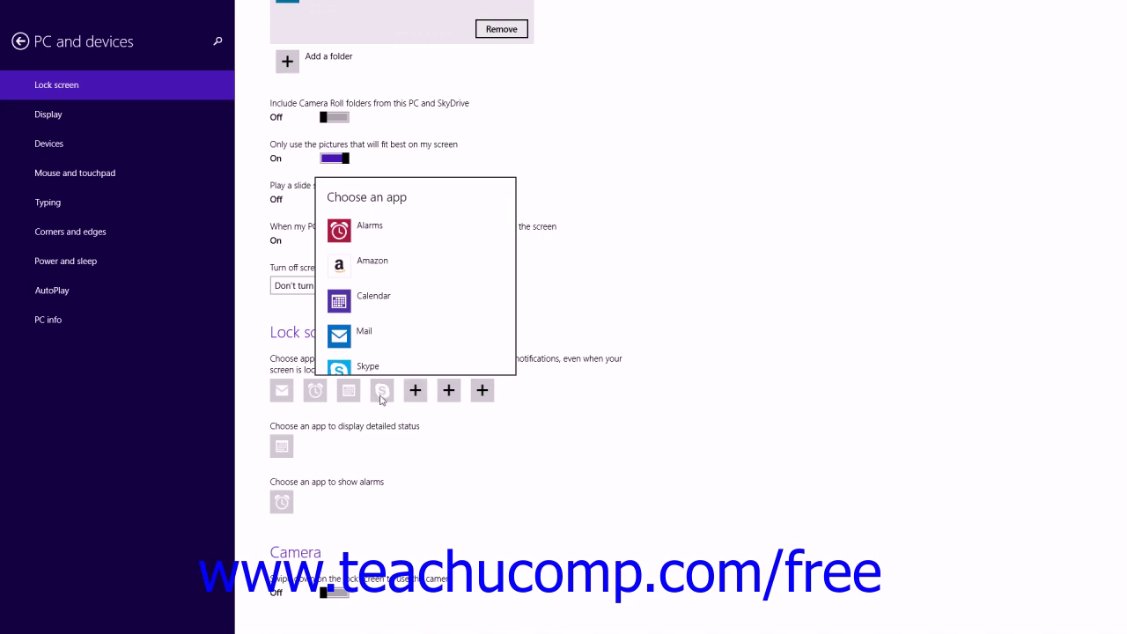
left_click(382, 399)
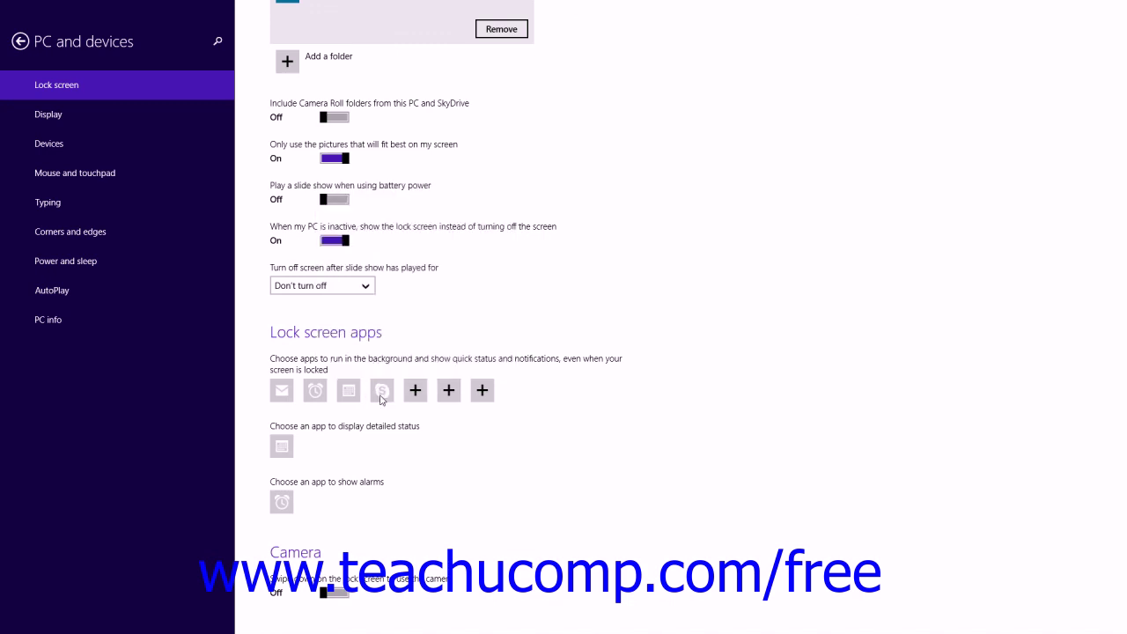
left_click(381, 399)
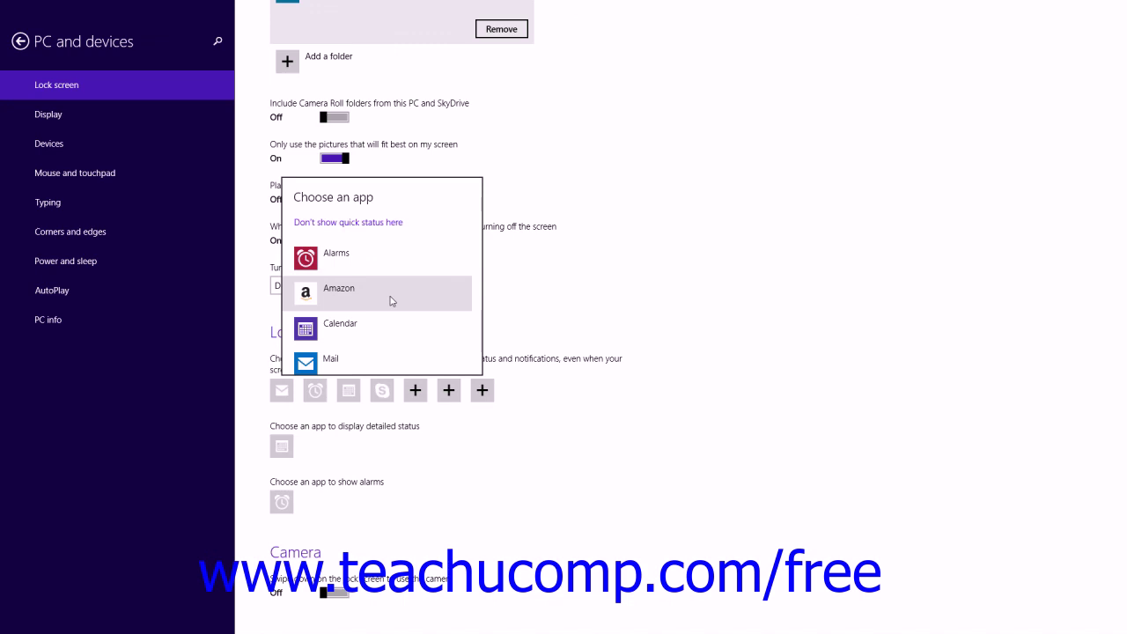
left_click(486, 459)
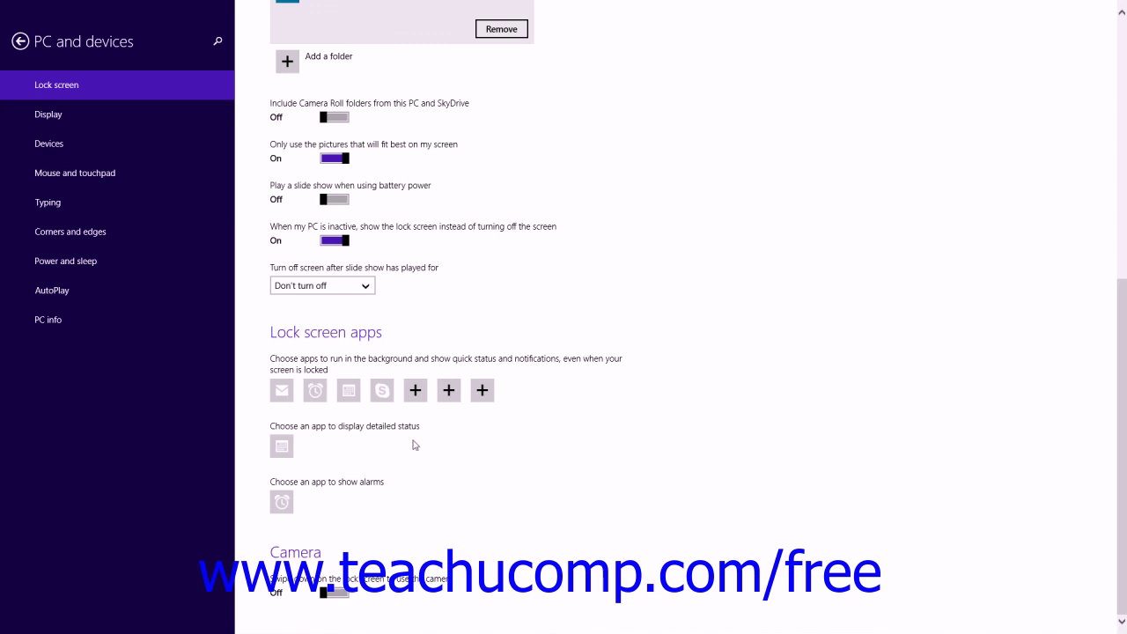
Examine the apps available for showing detailed status and for showing alarms on the lock screen, keeping the current choices.
left_click(282, 448)
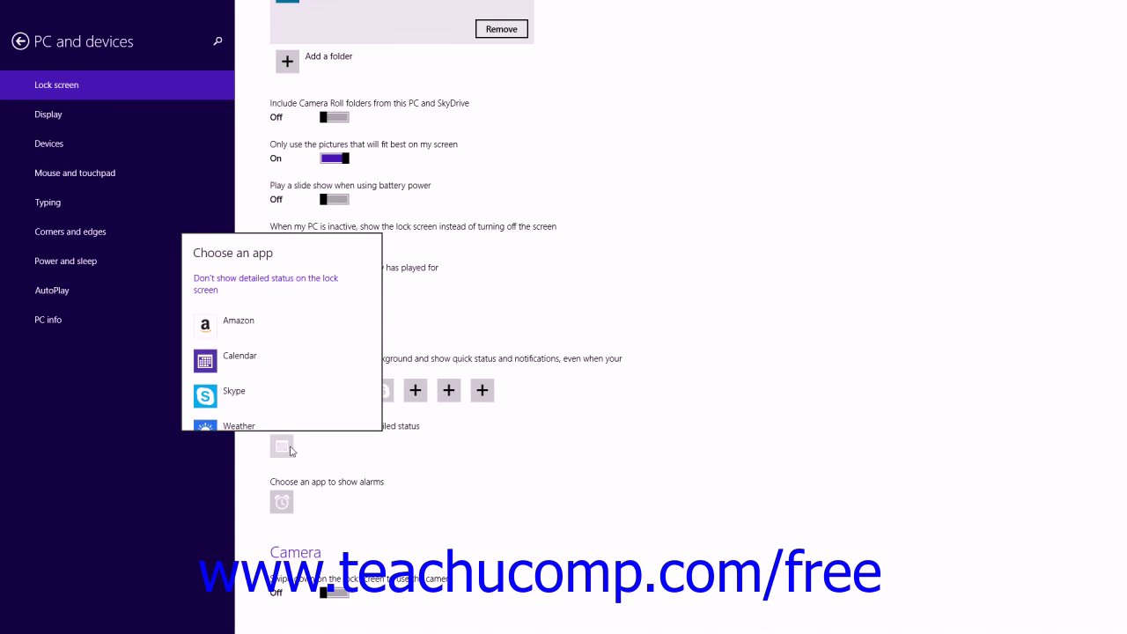
scroll(314, 390, "down", 1)
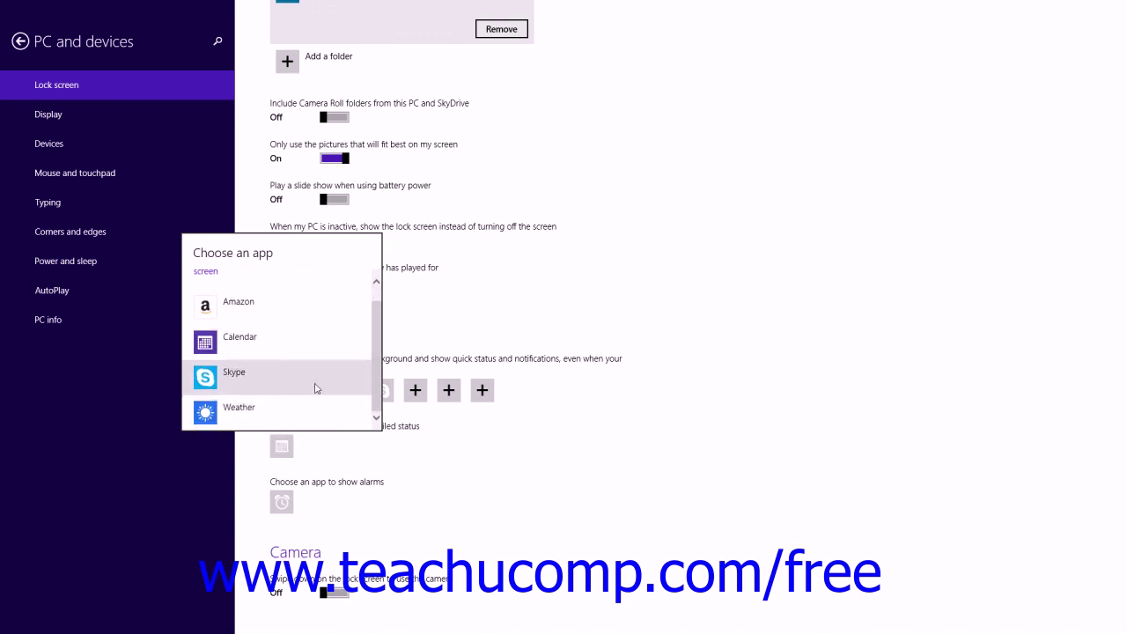
scroll(317, 390, "up", 1)
left_click(344, 458)
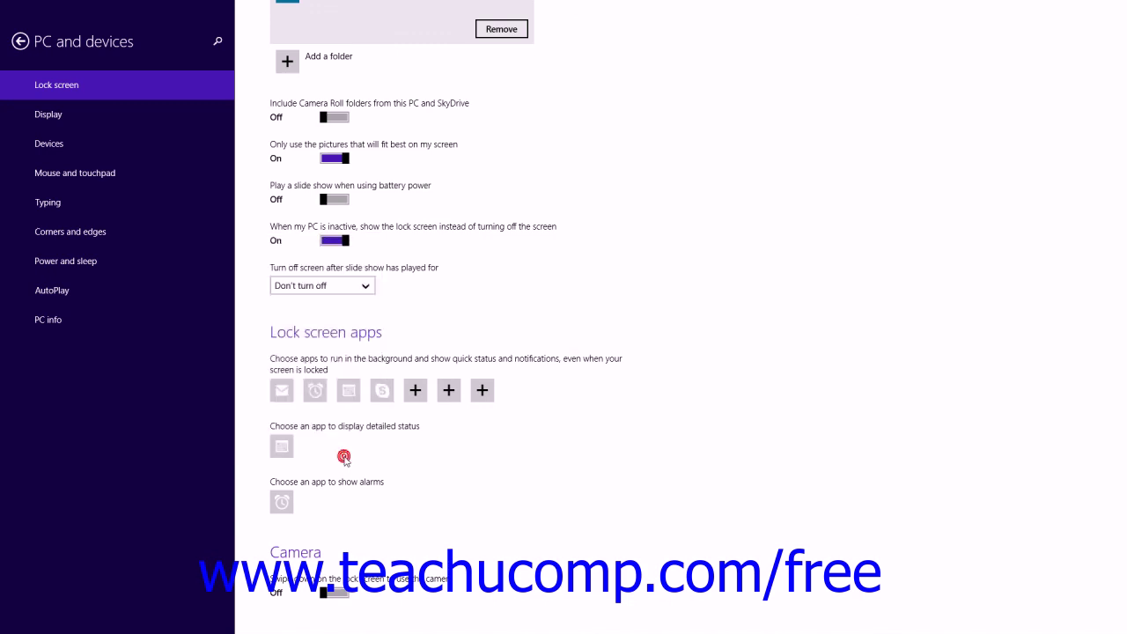
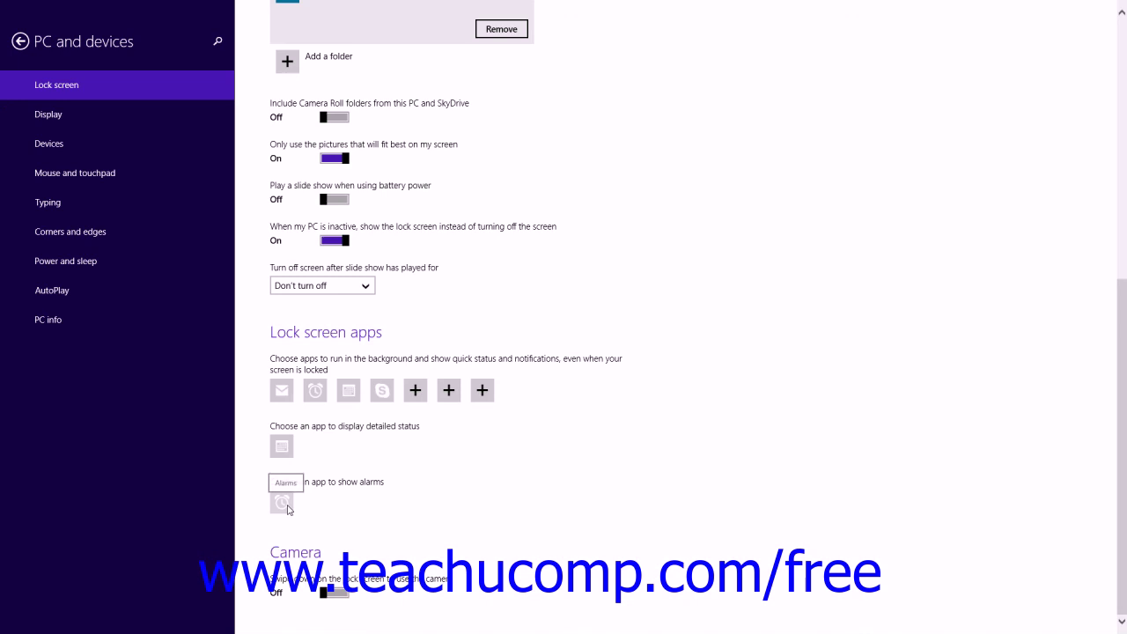
left_click(288, 509)
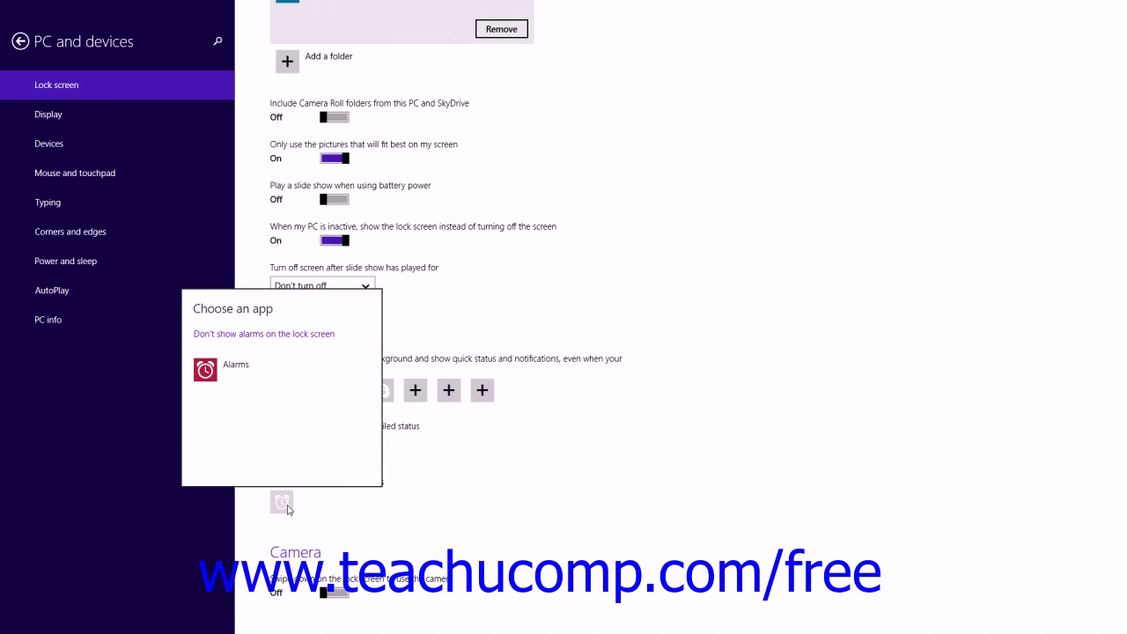
left_click(378, 502)
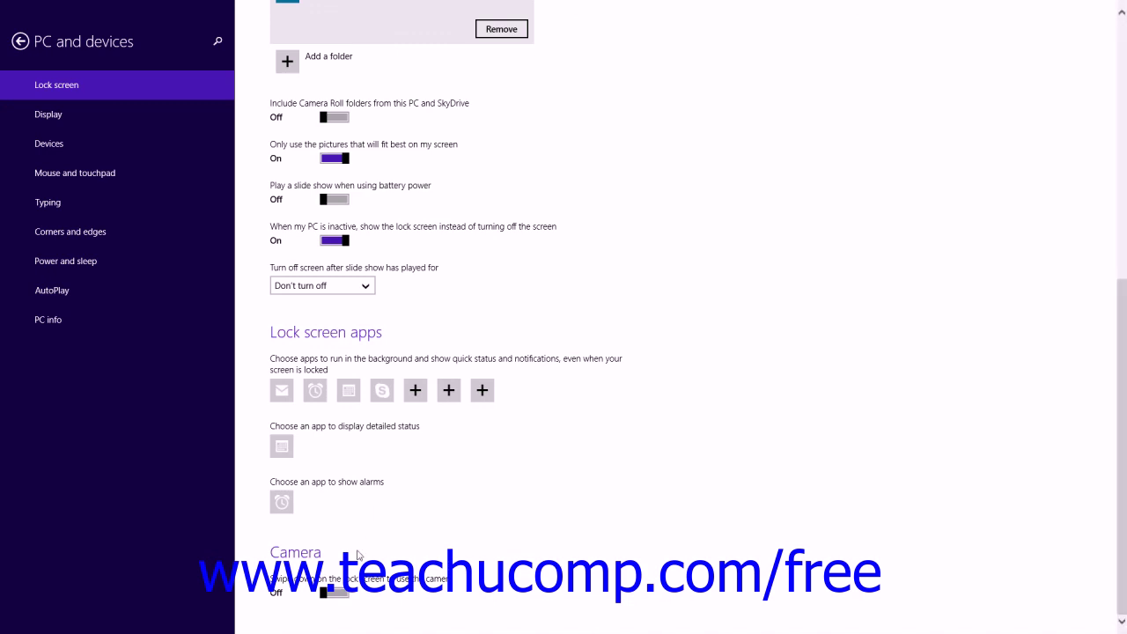
Switch lock screen camera access on and back off.
left_click(338, 593)
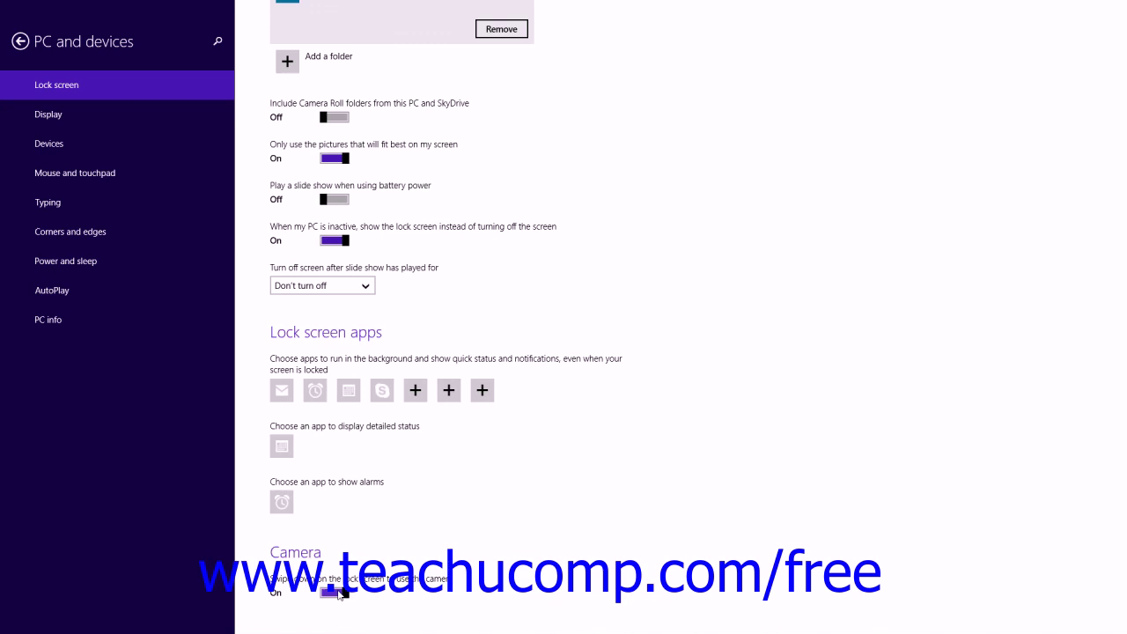
left_click(338, 593)
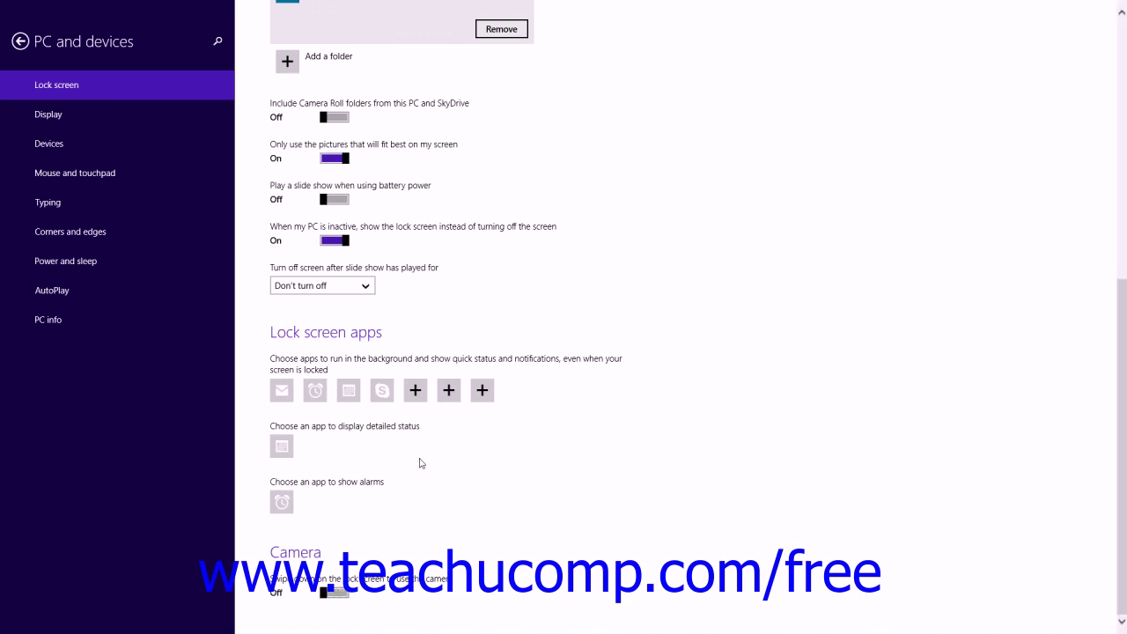
Open the Display settings, identify the monitor, and view the size choices for apps, text and other items.
left_click(75, 126)
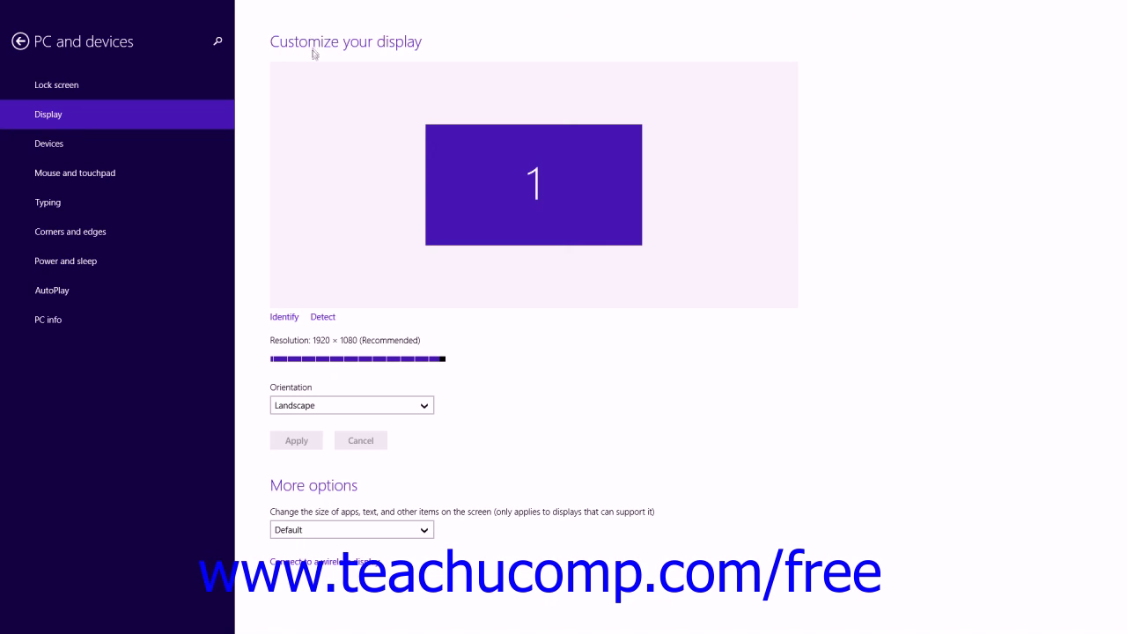
left_click(449, 158)
left_click(282, 318)
left_click(261, 445)
left_click(388, 440)
left_click(423, 530)
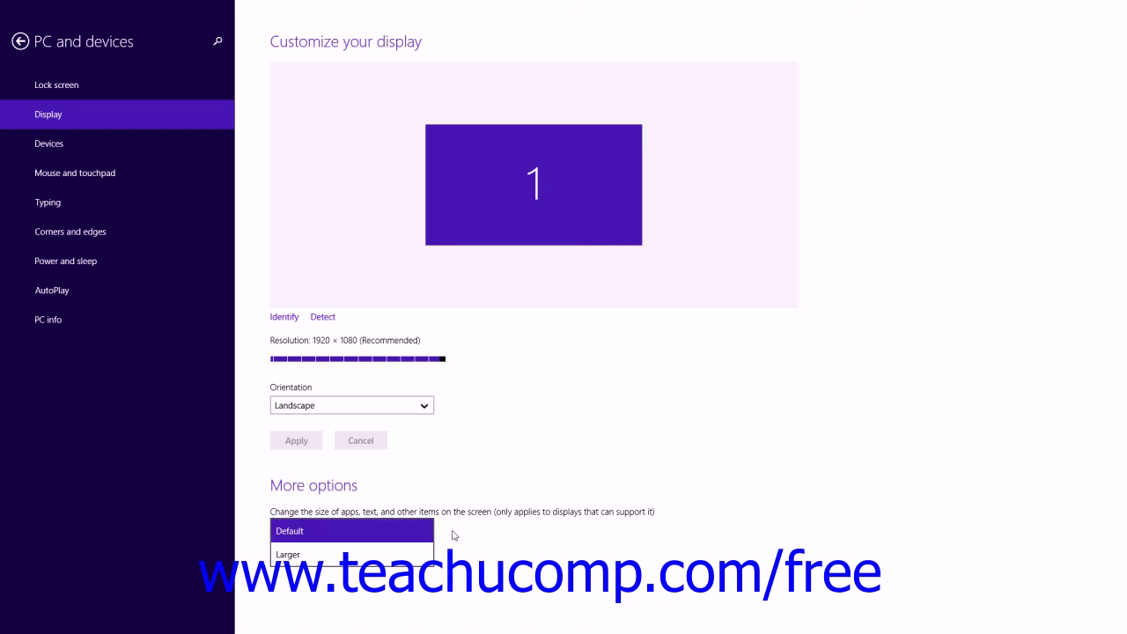
left_click(457, 532)
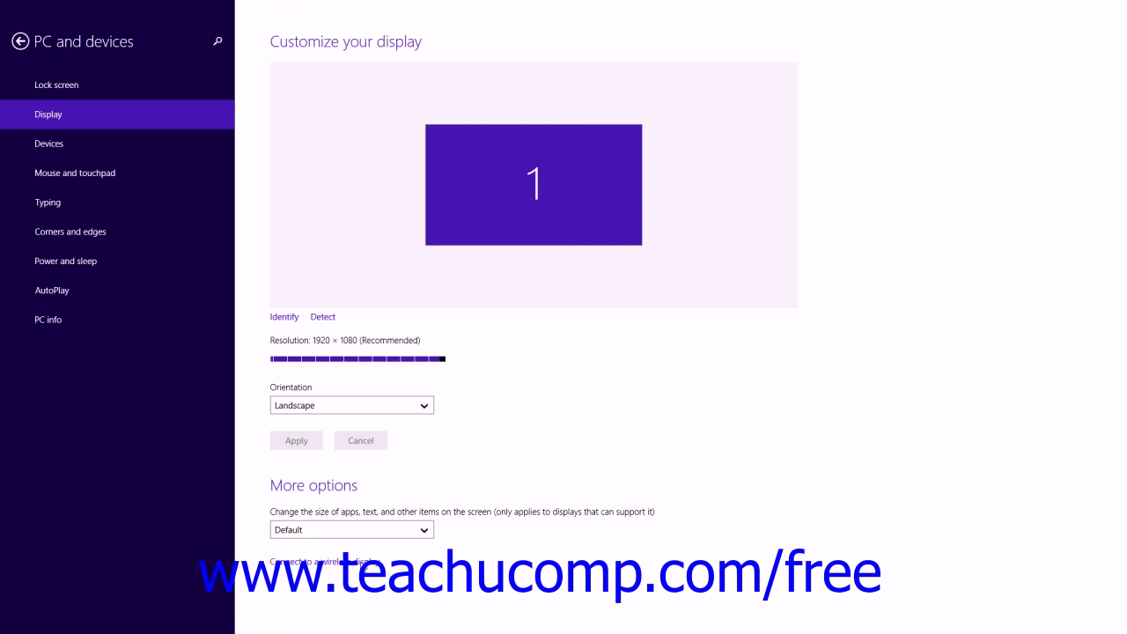
Search for a wireless display to add from the projection options, and dismiss the search to view the Devices page.
left_click(326, 562)
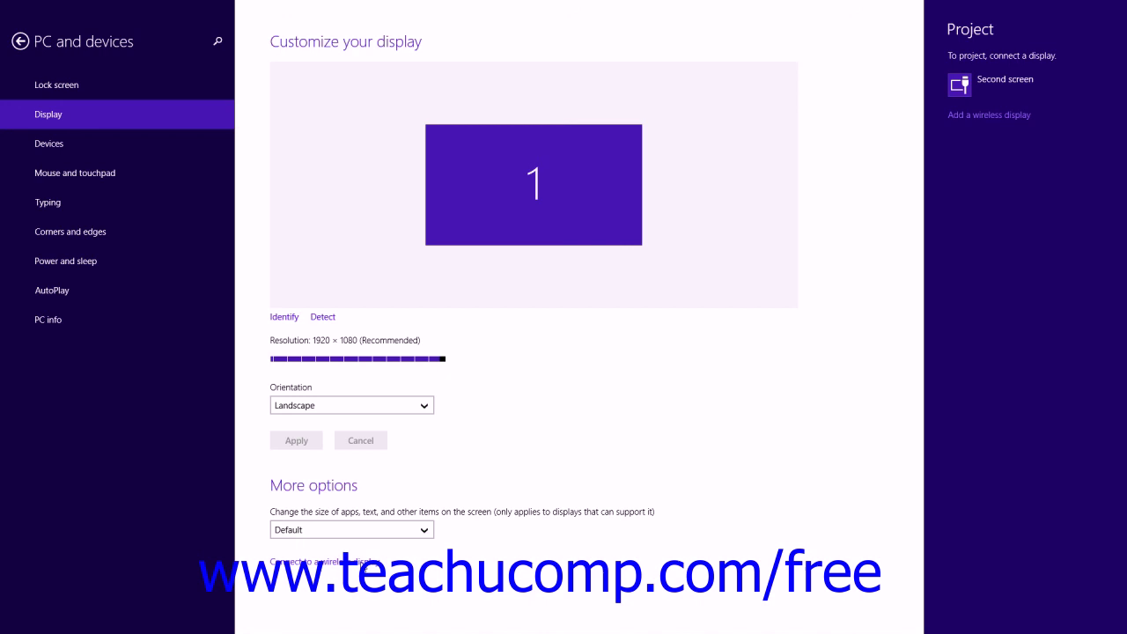
left_click(977, 116)
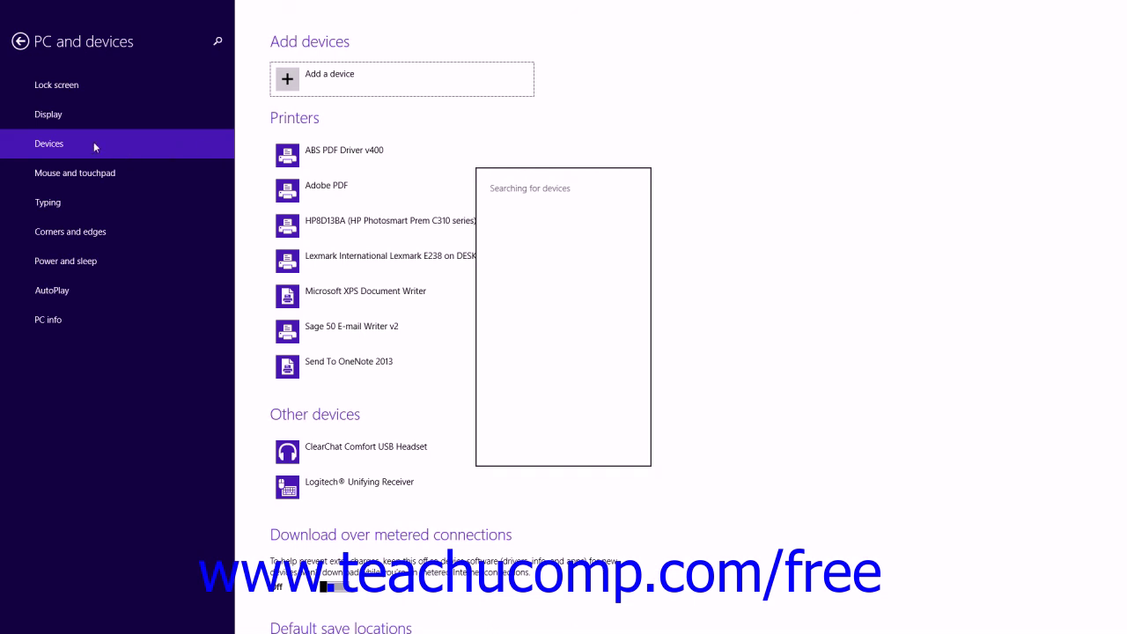
left_click(53, 144)
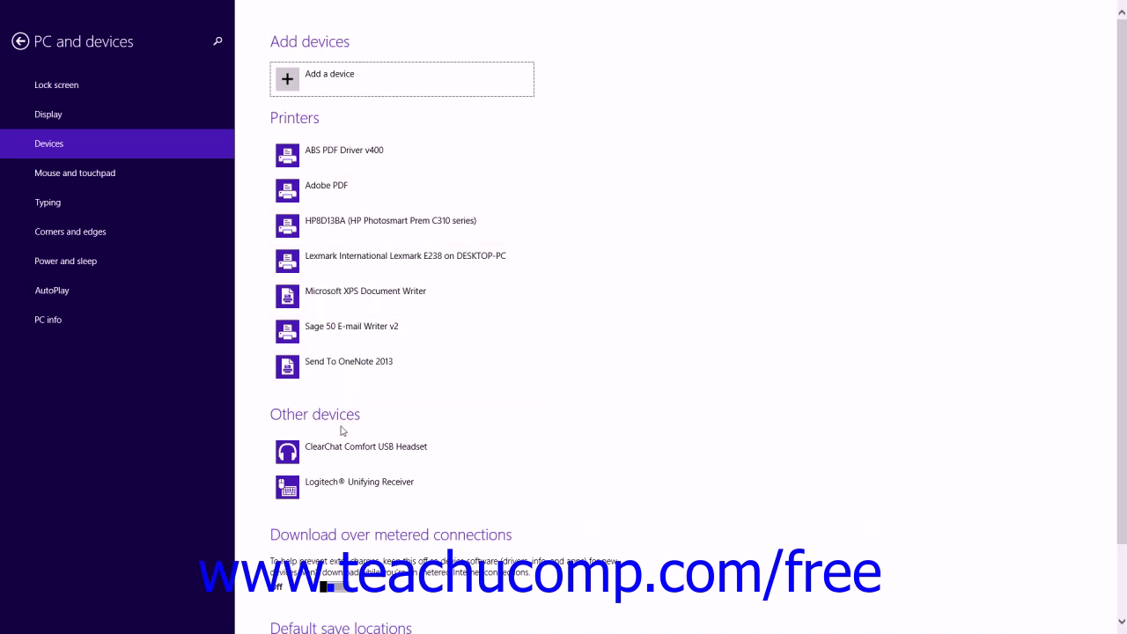
Examine the removal options for the Microsoft XPS Document Writer and the ClearChat Comfort USB Headset, plus the remaining device settings.
left_click(363, 295)
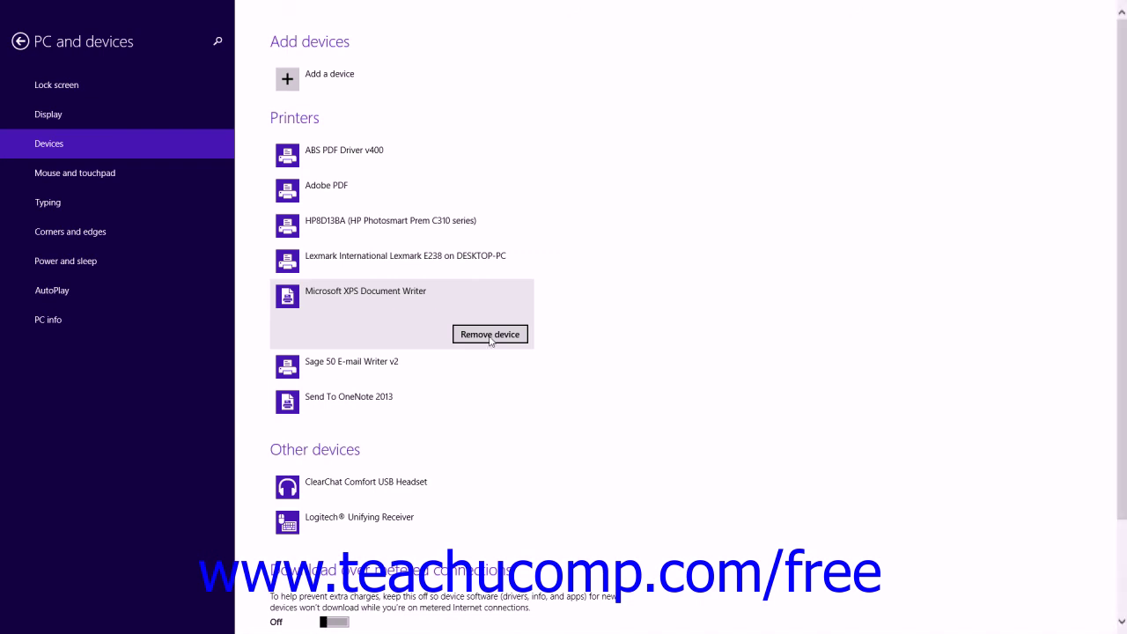
left_click(602, 348)
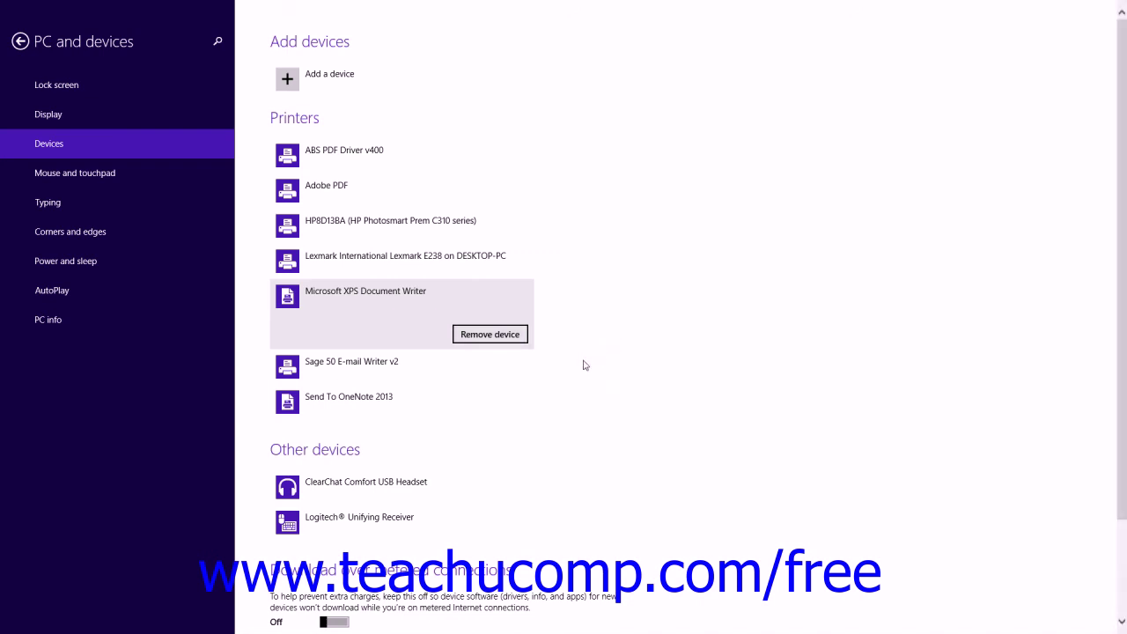
scroll(582, 366, "down", 2)
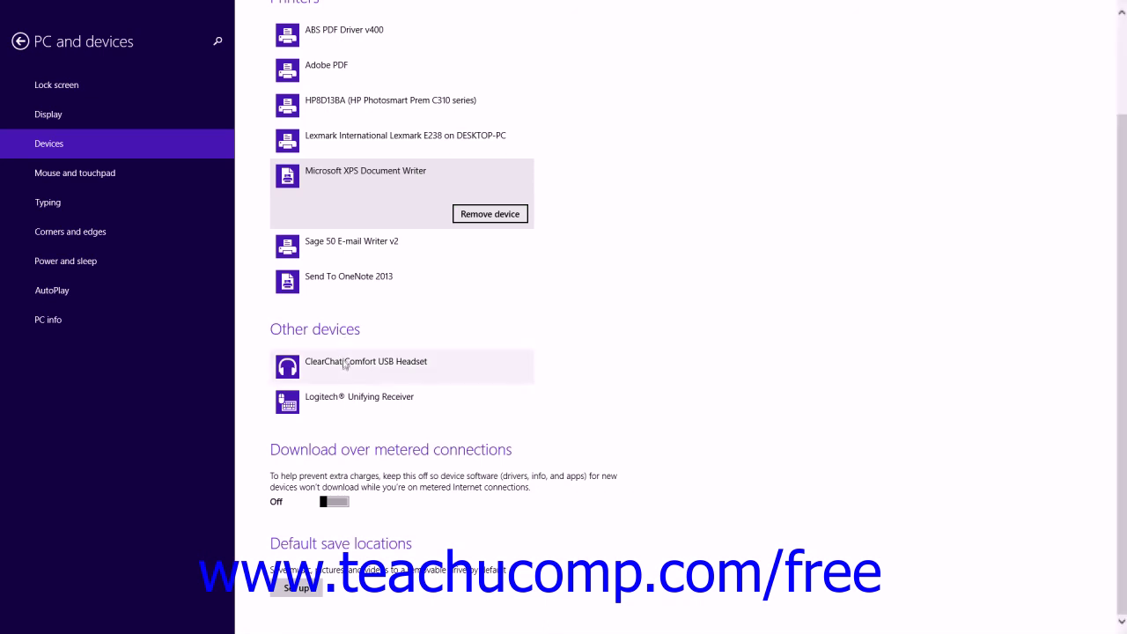
left_click(344, 367)
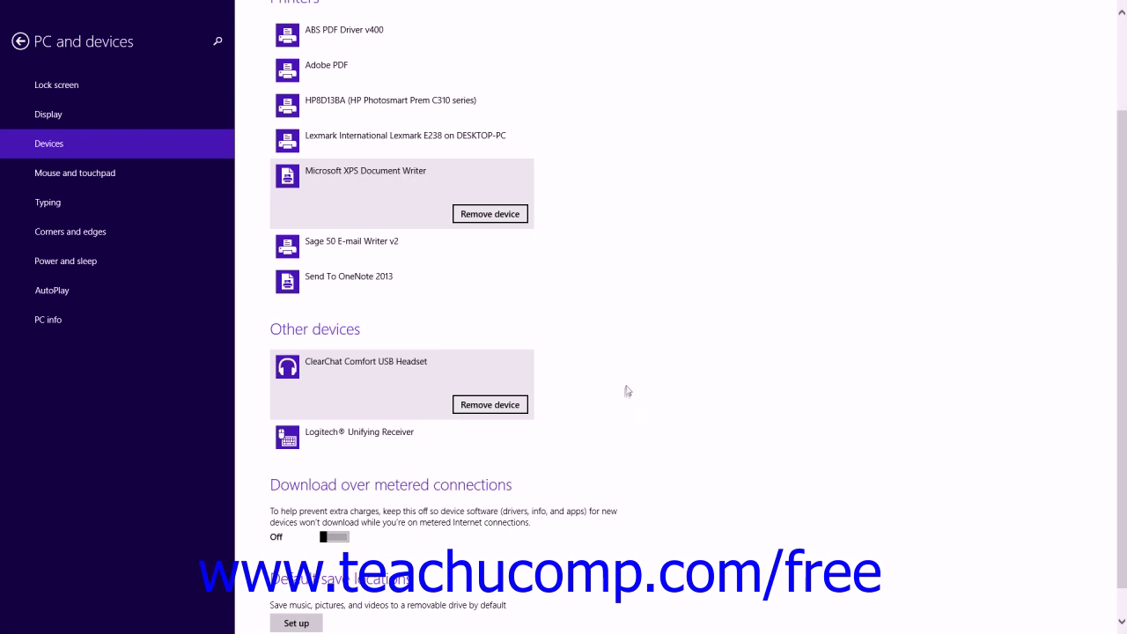
scroll(591, 429, "down", 1)
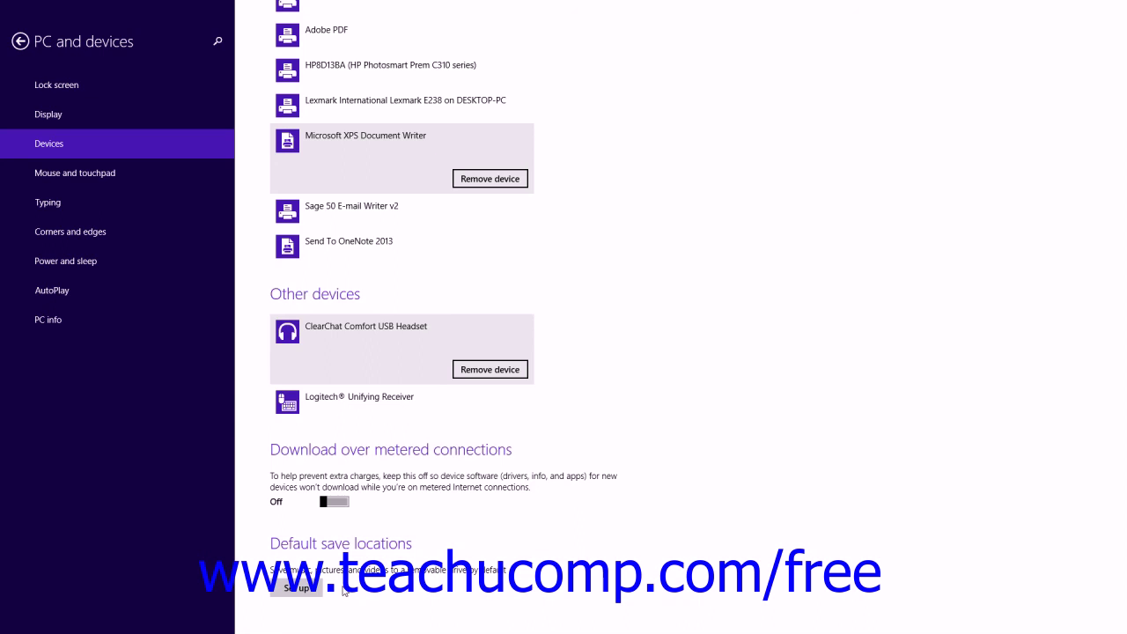
Review the Mouse and touchpad settings and the spelling options on the Typing page.
left_click(70, 176)
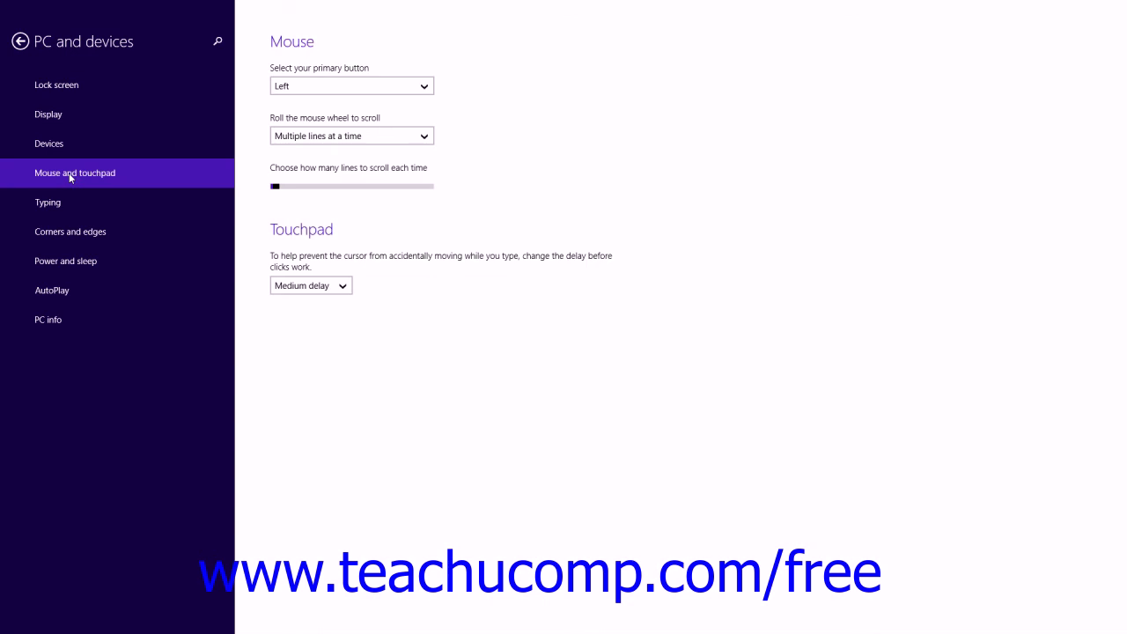
left_click(417, 116)
left_click(135, 205)
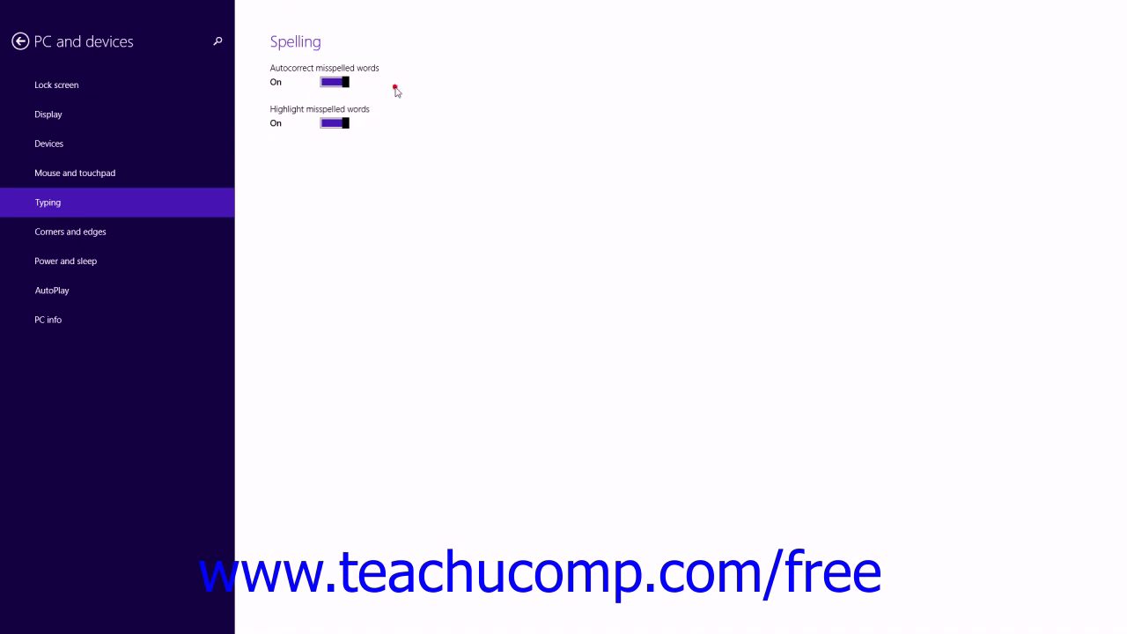
left_click(396, 119)
Review the app switching and corner navigation options, and the screen and sleep timeouts under Power and sleep.
left_click(107, 232)
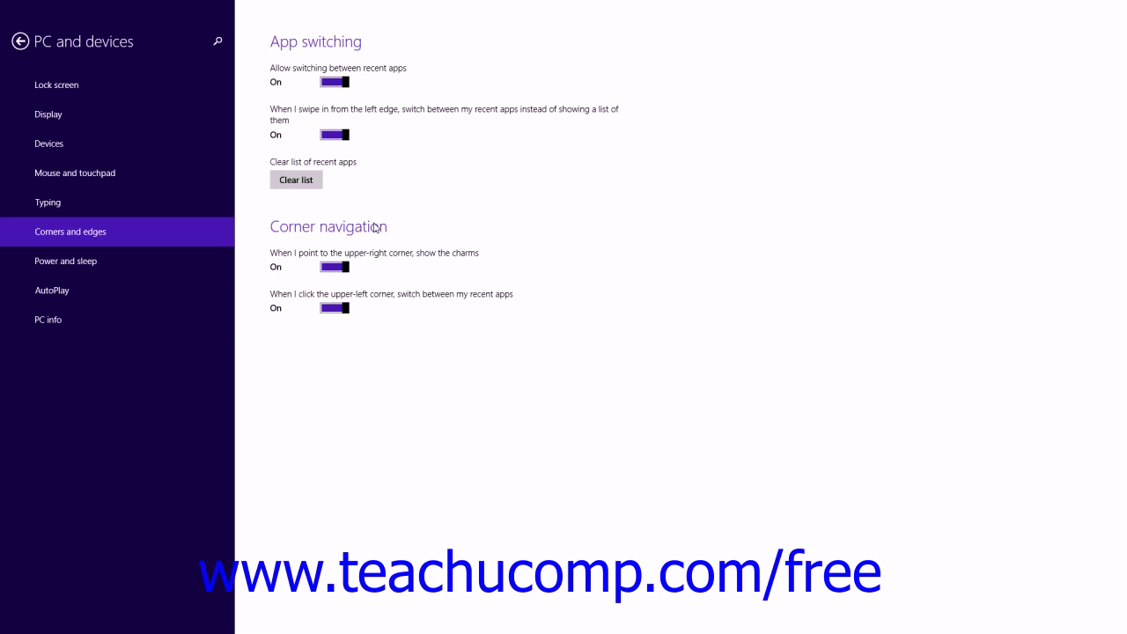
left_click(336, 189)
left_click(95, 258)
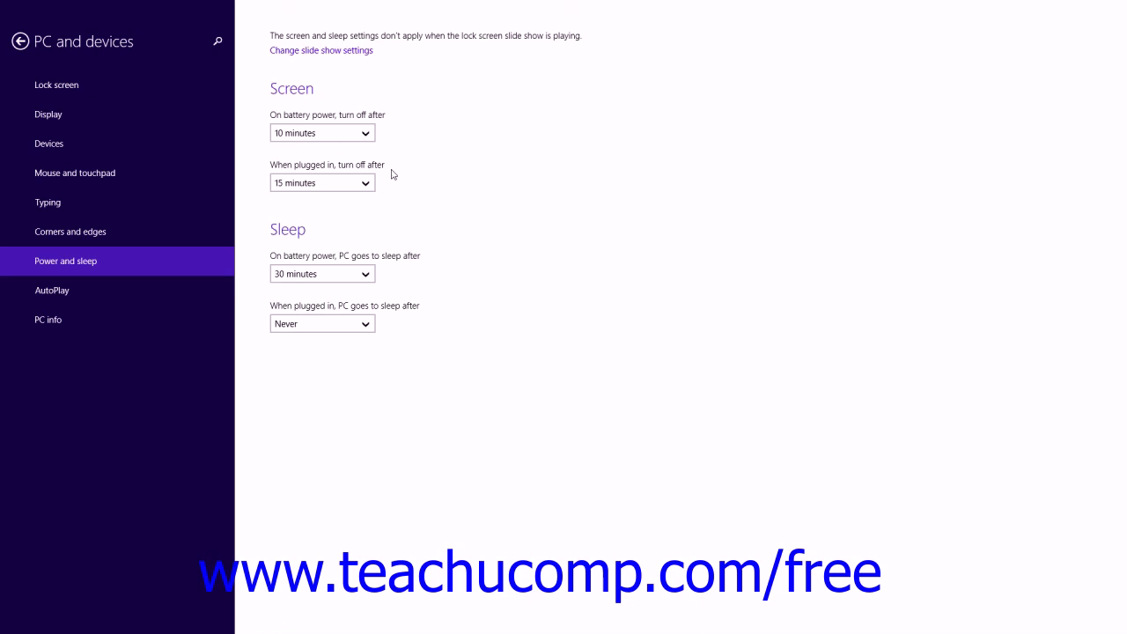
left_click(368, 232)
Open the AutoPlay settings, toggle AutoPlay off and back on, and view the default actions for a removable drive.
left_click(116, 301)
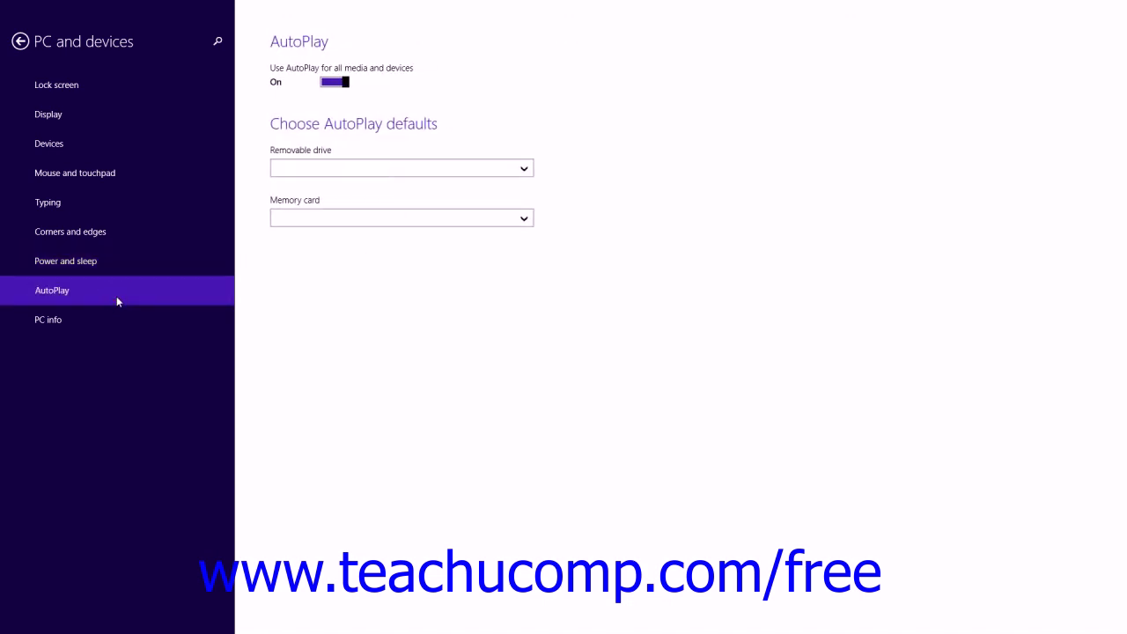
left_click(507, 116)
left_click(332, 82)
left_click(332, 83)
left_click(525, 170)
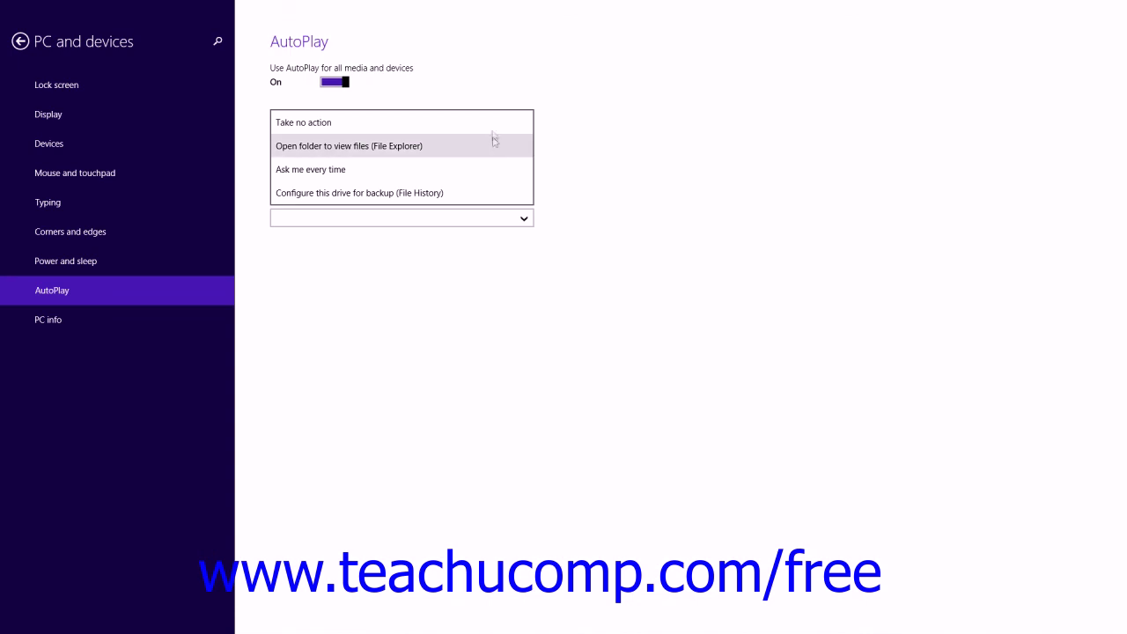
left_click(630, 161)
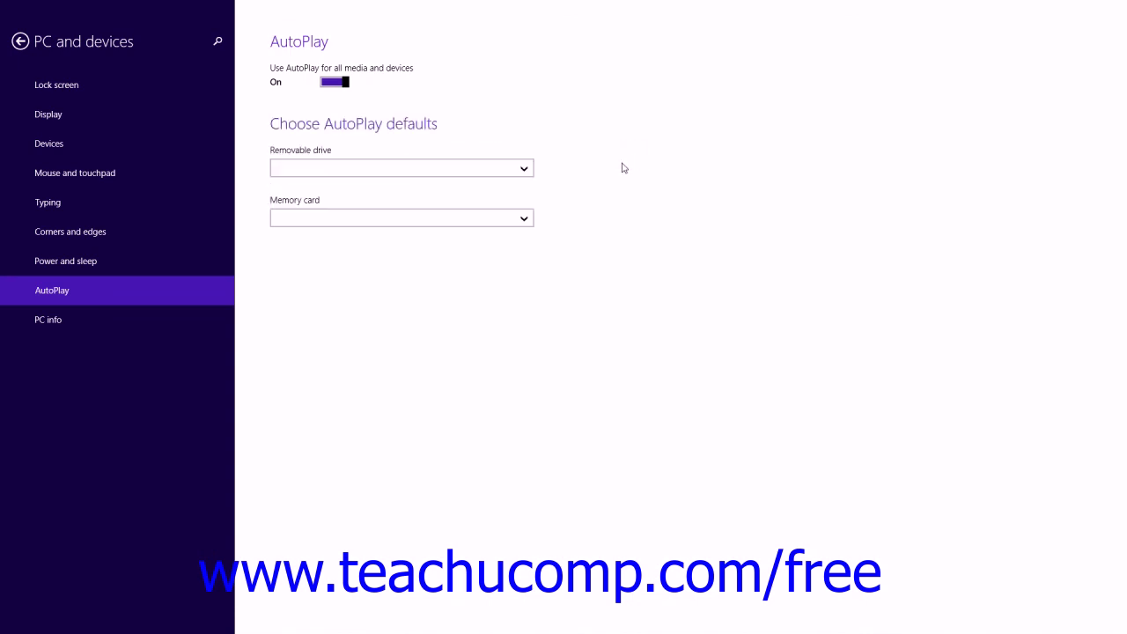
Open the PC info page to view the computer and Windows details.
left_click(106, 317)
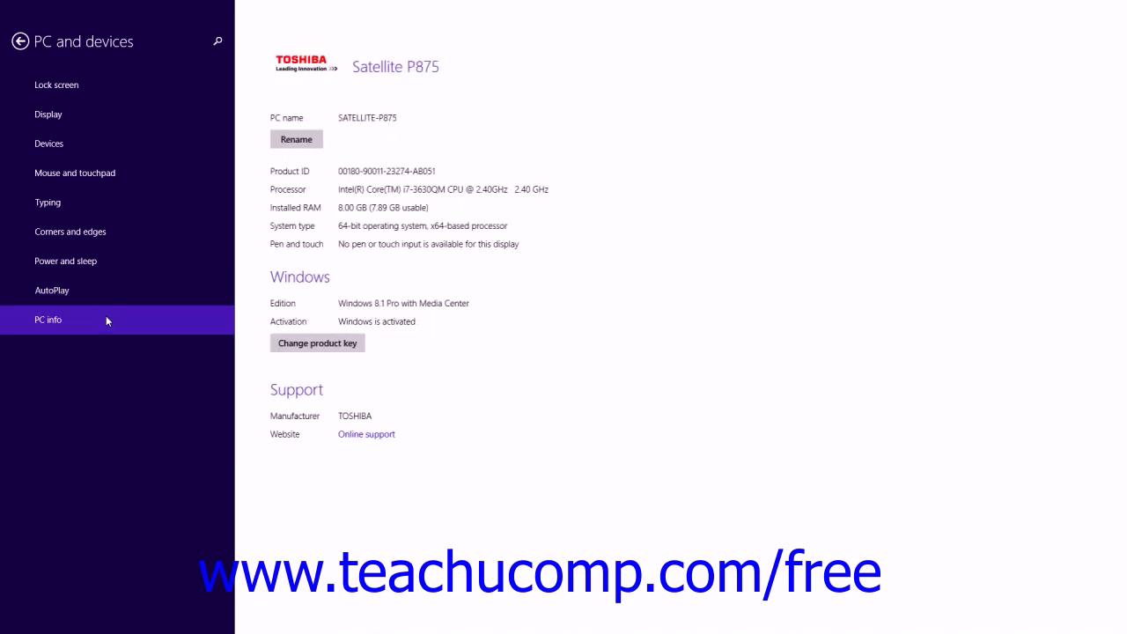